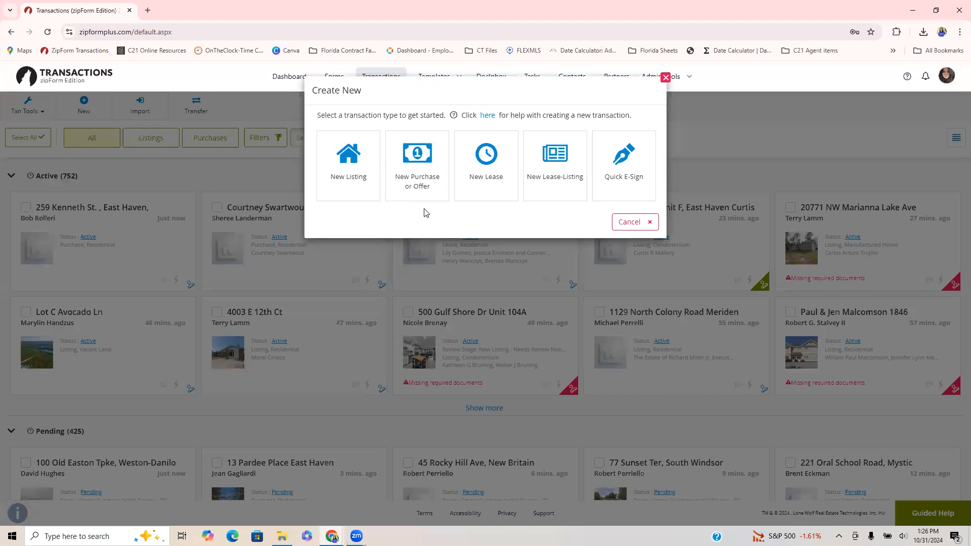
Create a new purchase or offer transaction named after the buyer, set its category to Residential, and save it.
click(415, 174)
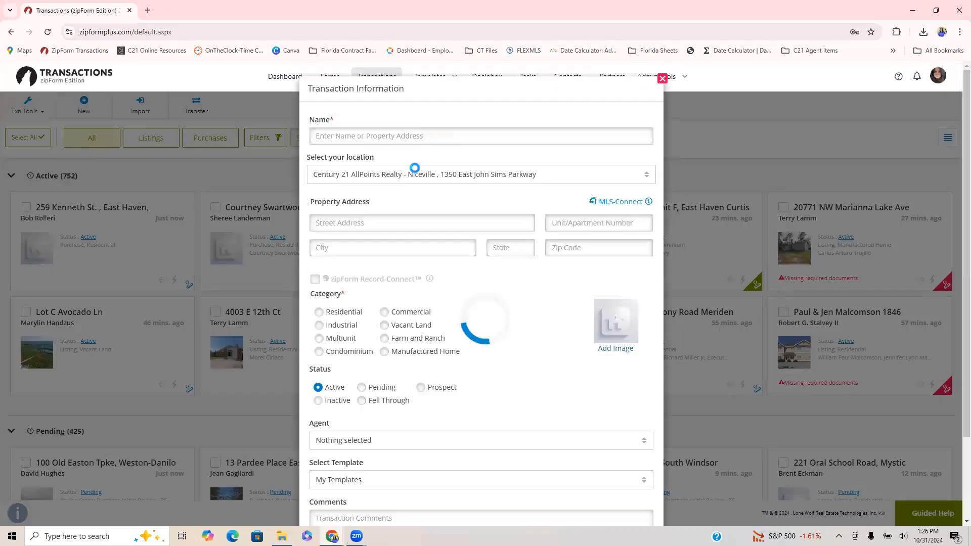
click(383, 141)
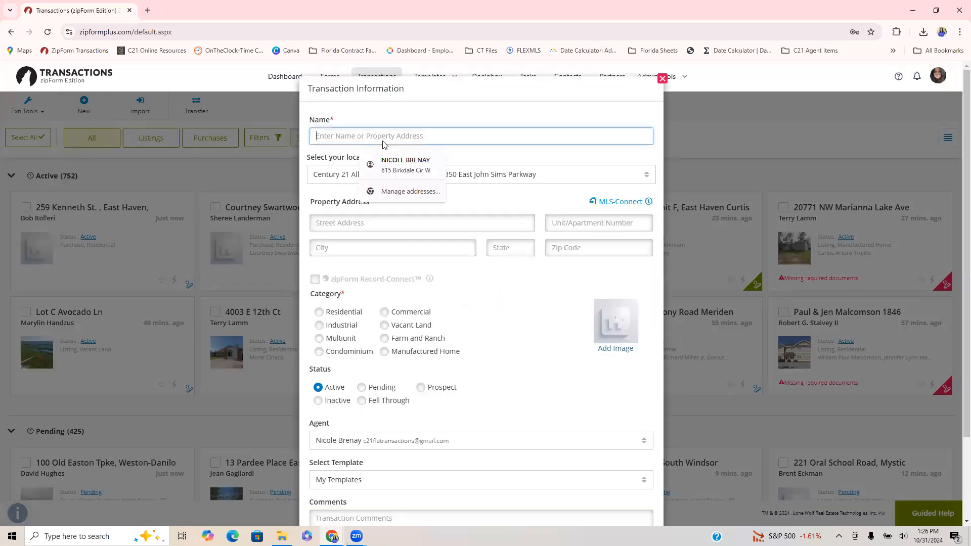
click(364, 133)
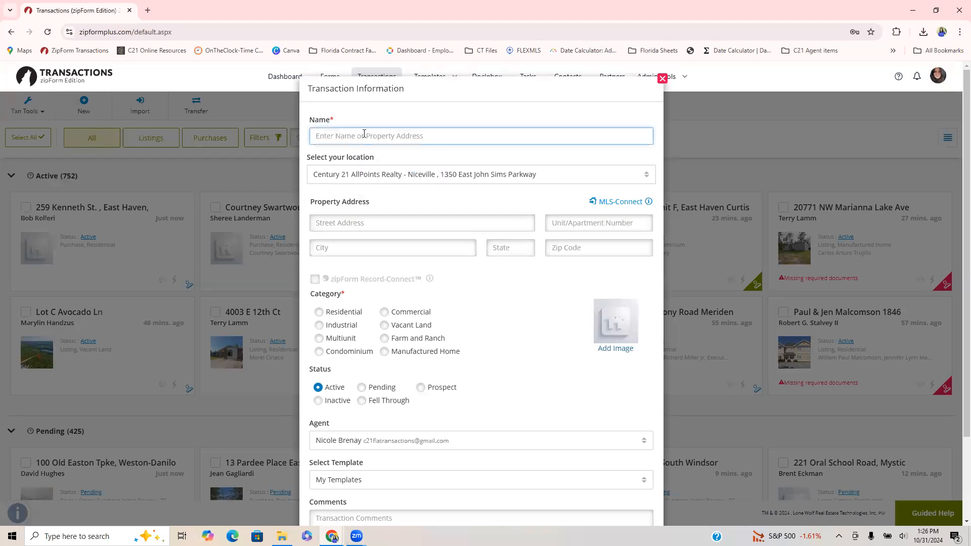
click(364, 134)
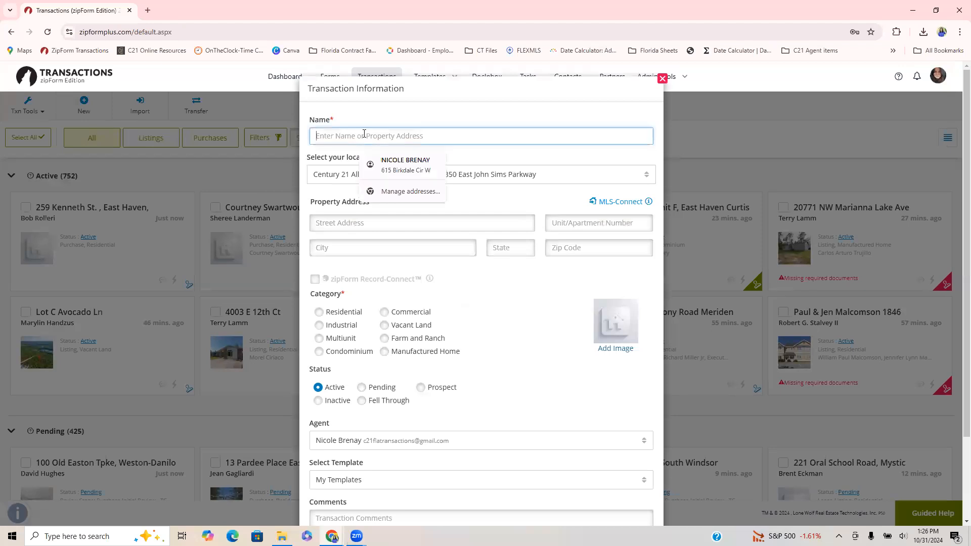
text(Darrin Buyer)
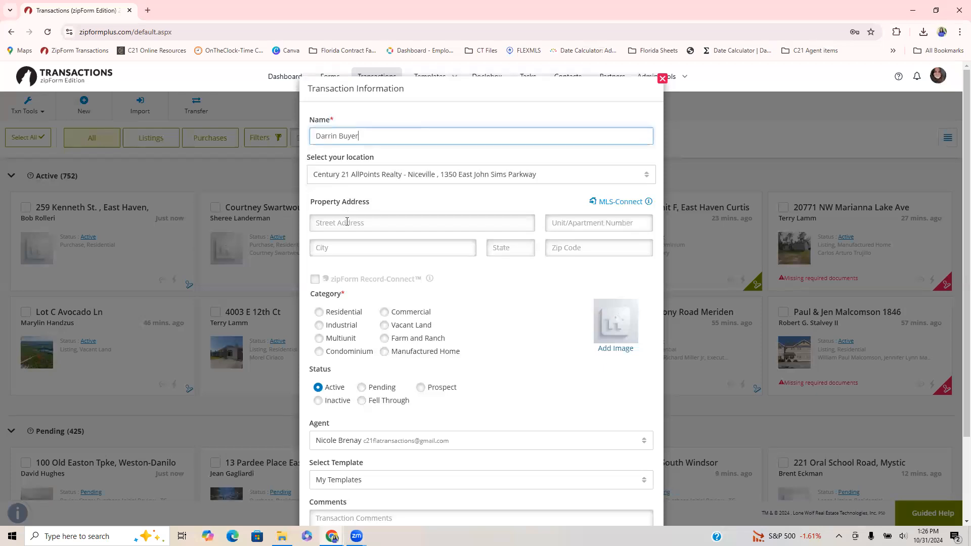
click(318, 312)
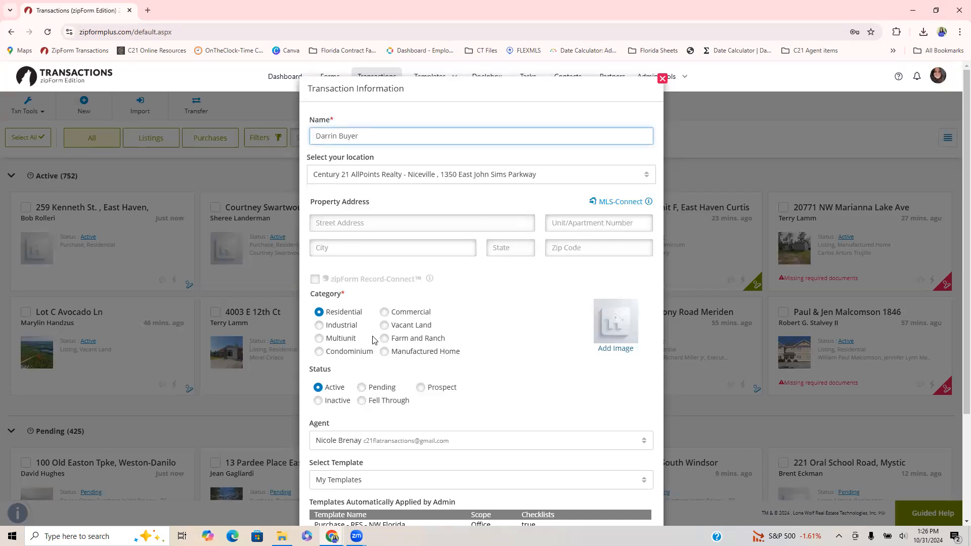
scroll(415, 321, down, 3)
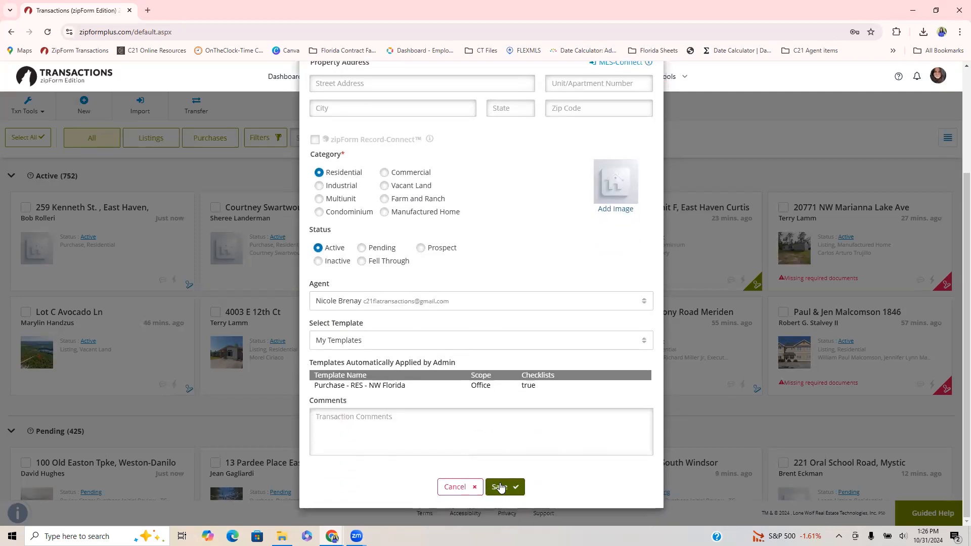
click(500, 486)
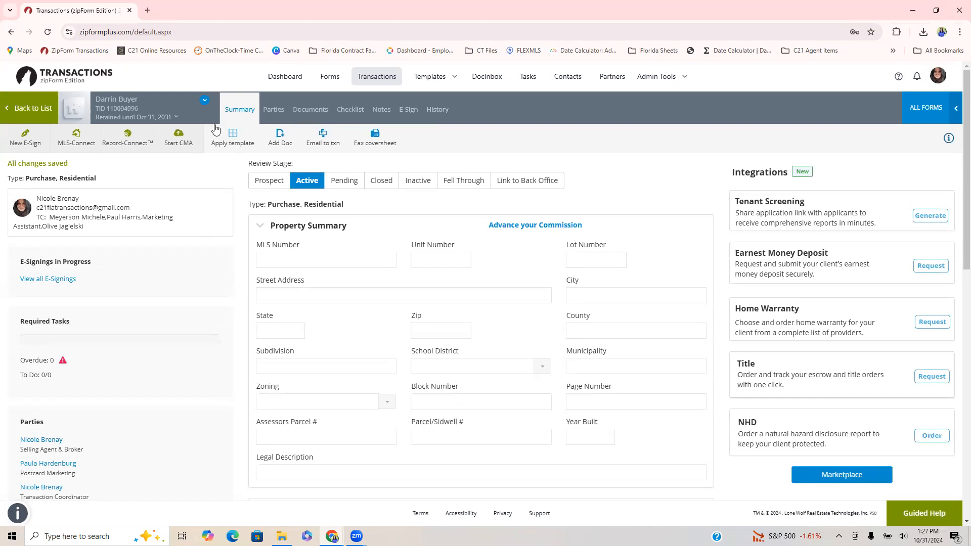
Start the Buyer One entry in the transaction's parties and enter the buyer's first name, last name and e-mail.
click(269, 113)
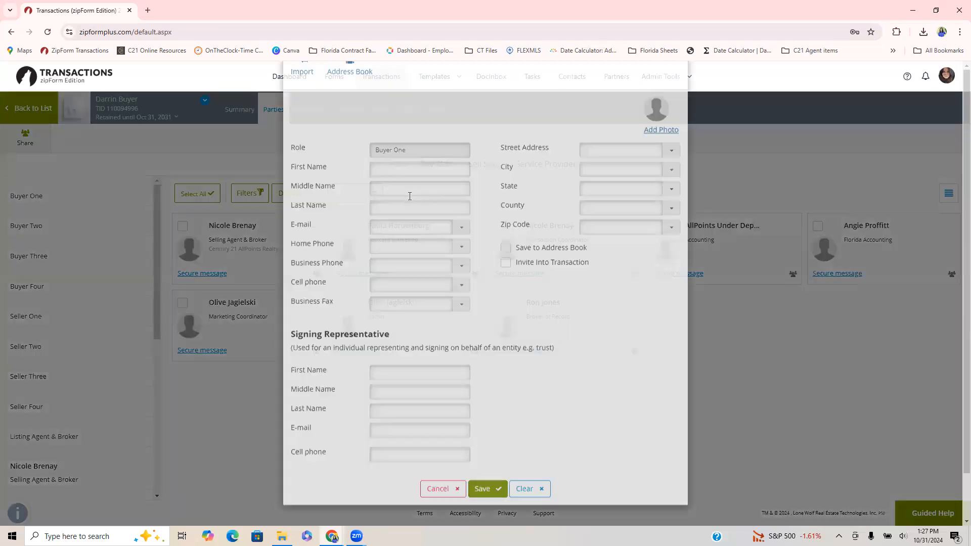
click(404, 221)
text(Darrin)
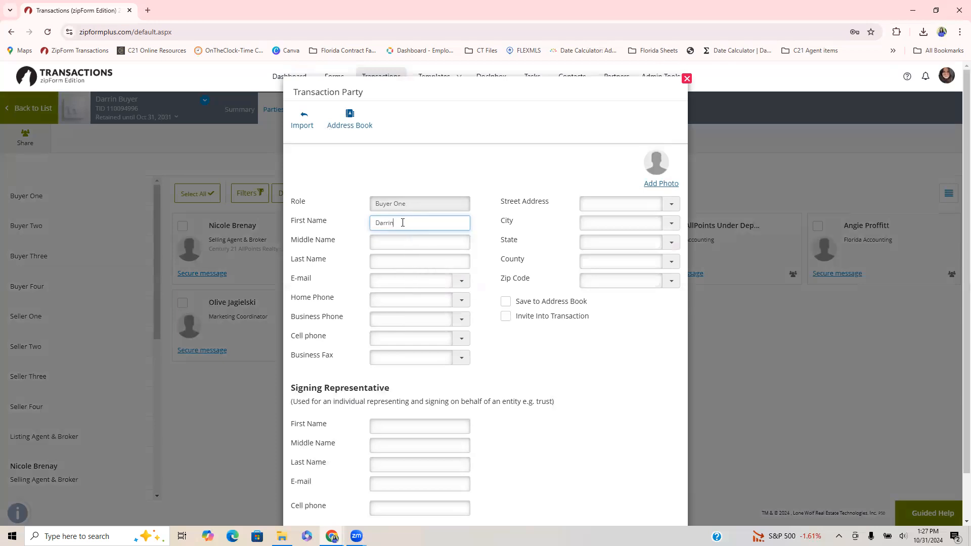
key(Tab)
key(Tab)
text(Buyer)
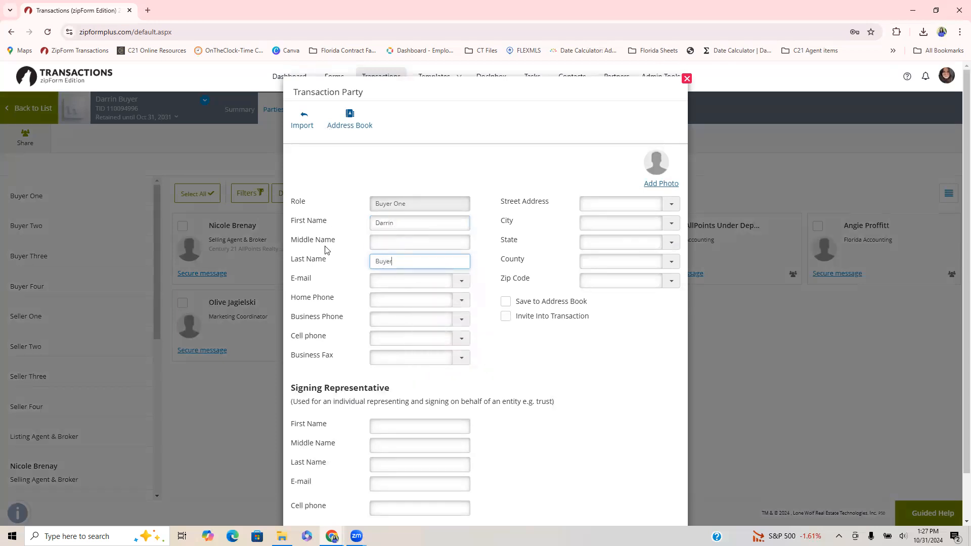
click(389, 278)
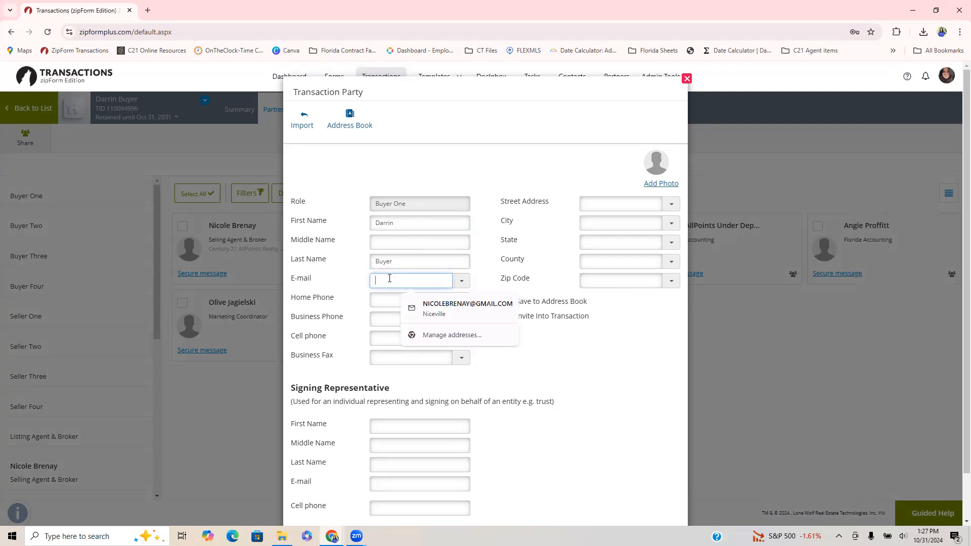
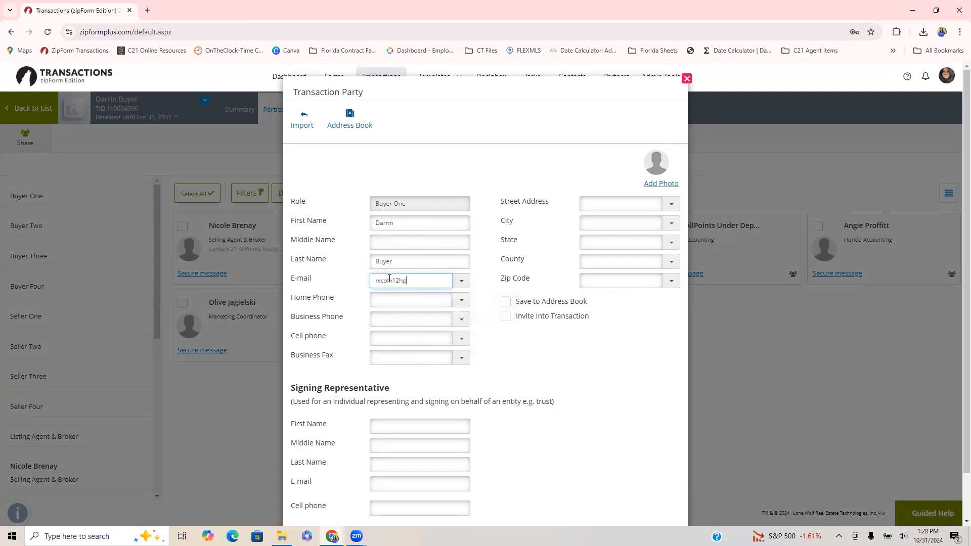
Fill in Buyer One's street address and city, and save the party.
scroll(505, 382, down, 2)
click(606, 154)
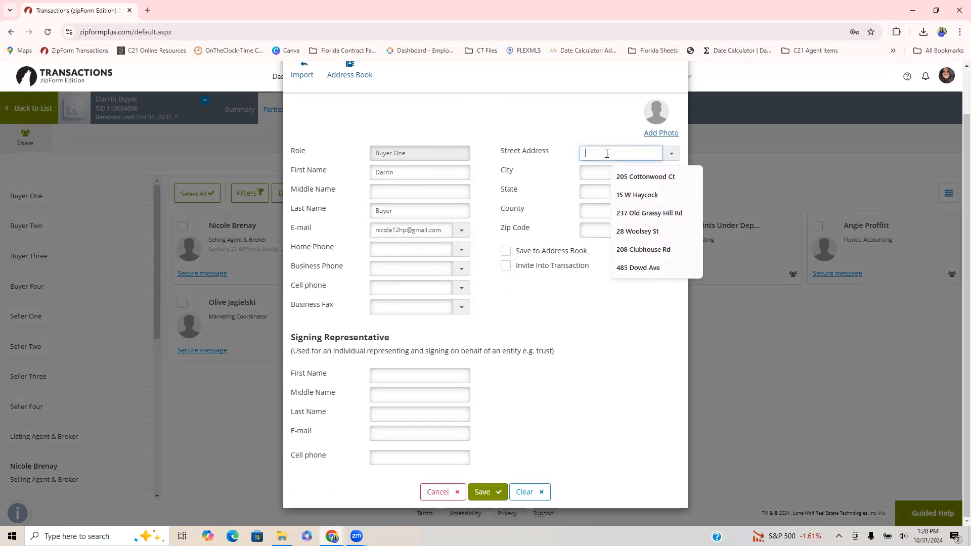
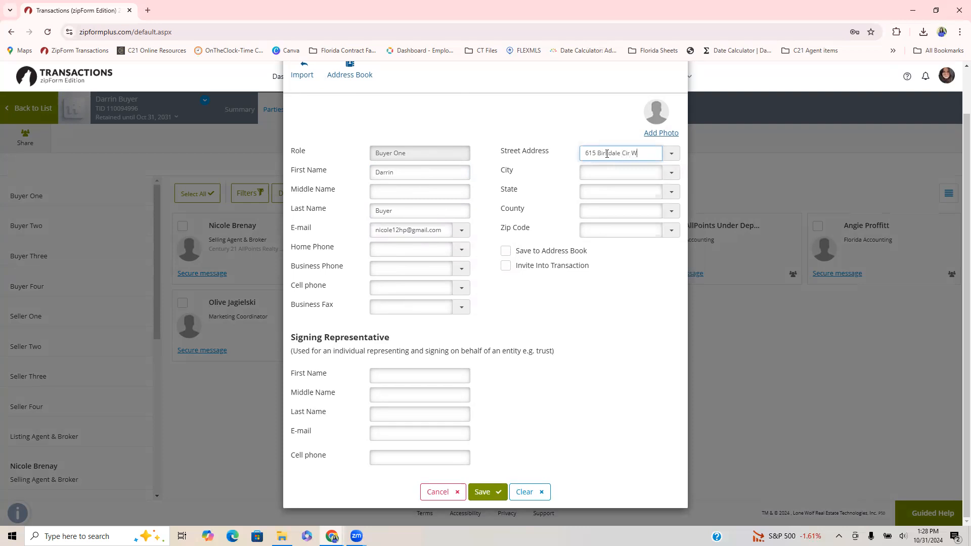
key(Tab)
text(N)
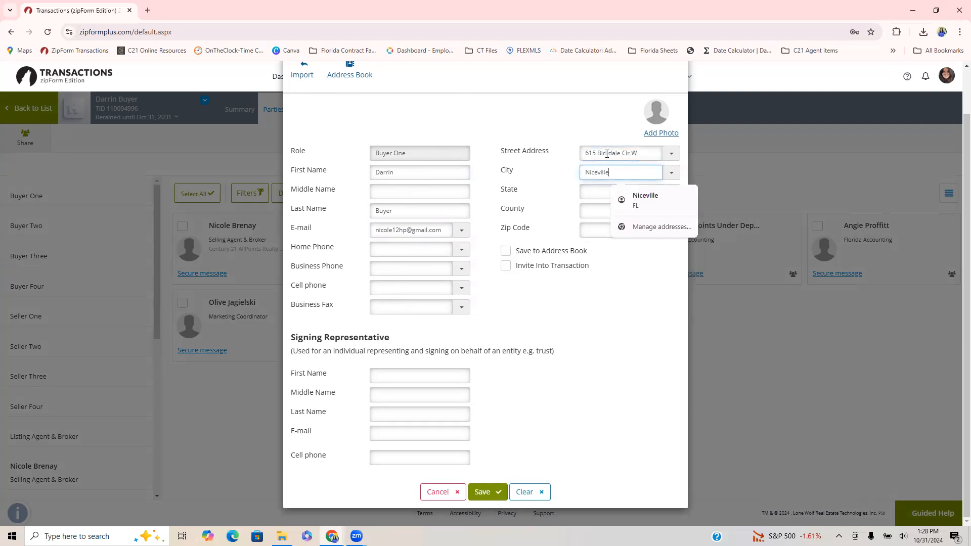
click(482, 493)
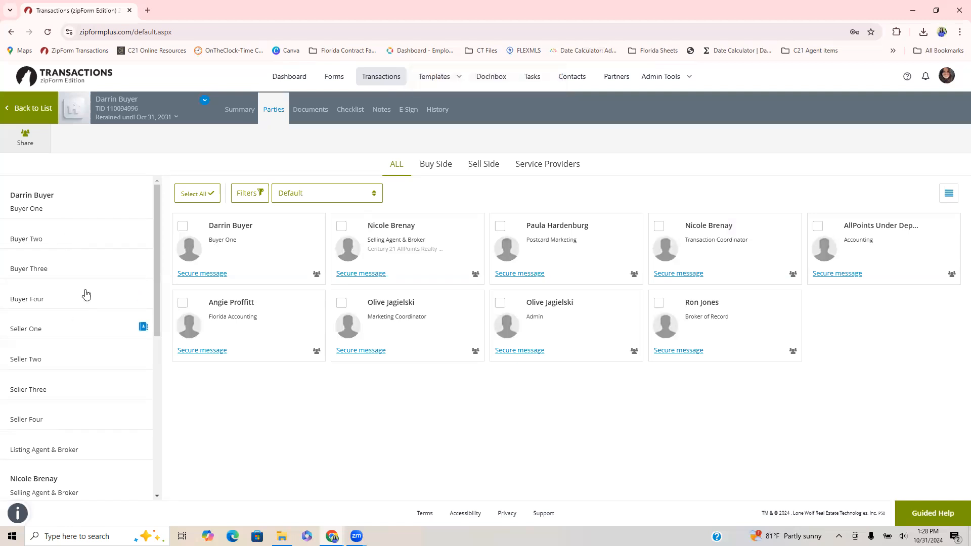
Add the Fair Housing Consideration Regarding Buyer Letters form to the Working Docs folder, searching the form library for "buyer".
click(309, 109)
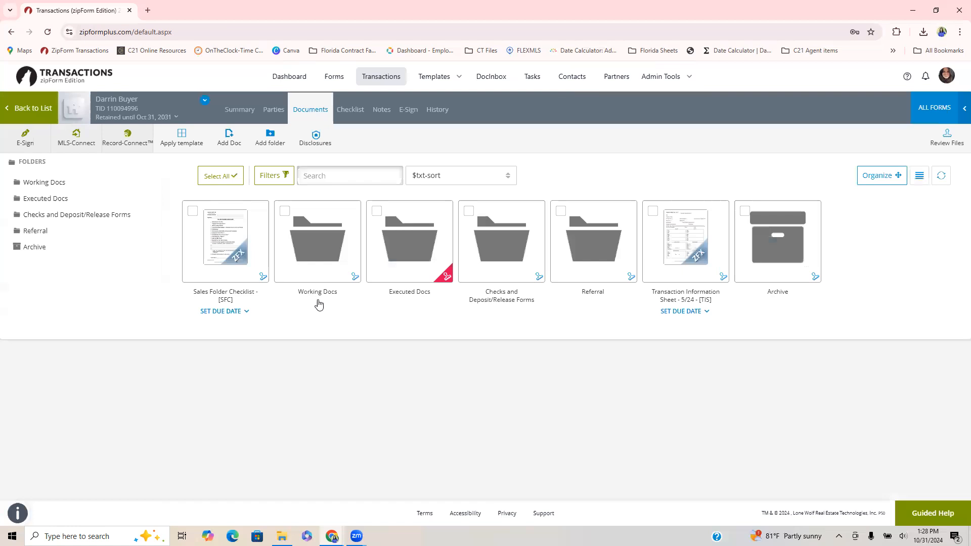
click(314, 250)
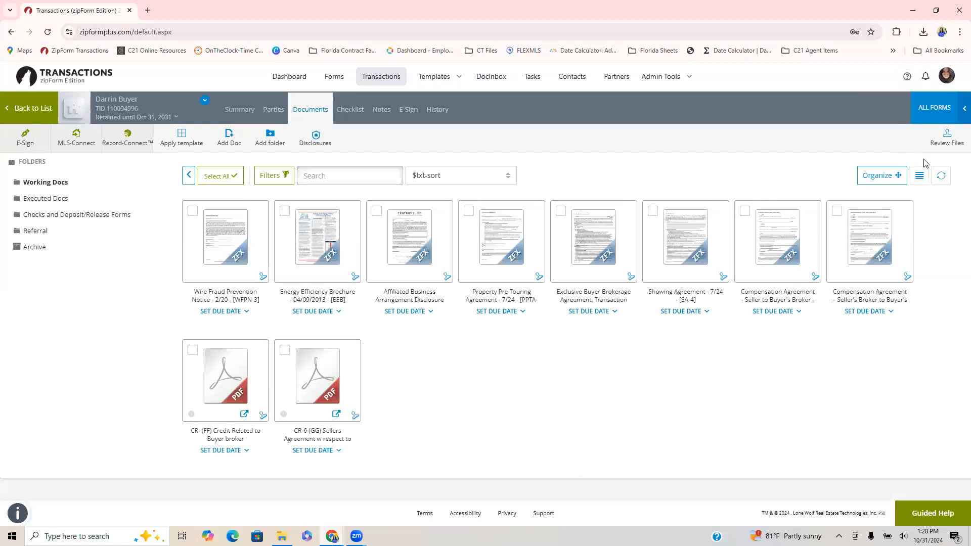
click(936, 110)
click(855, 151)
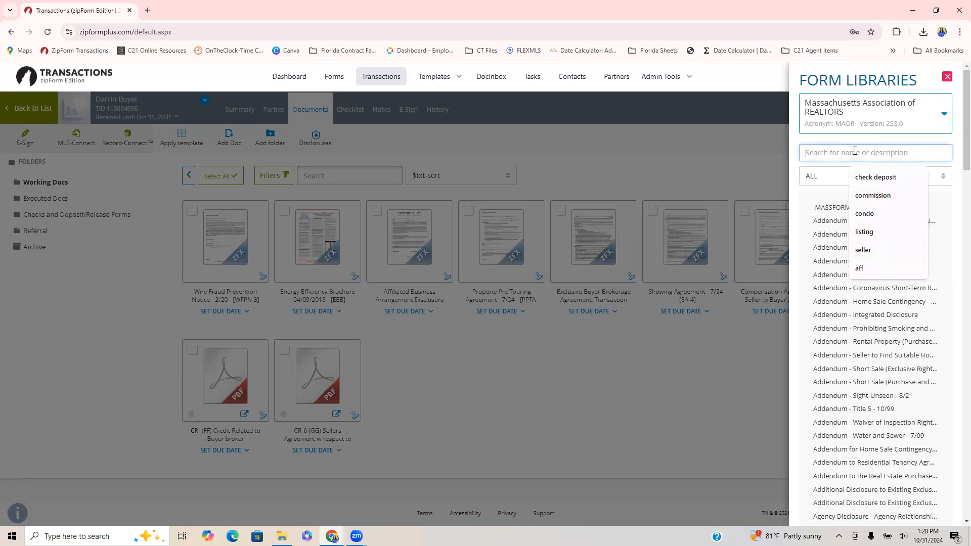
text(buyer)
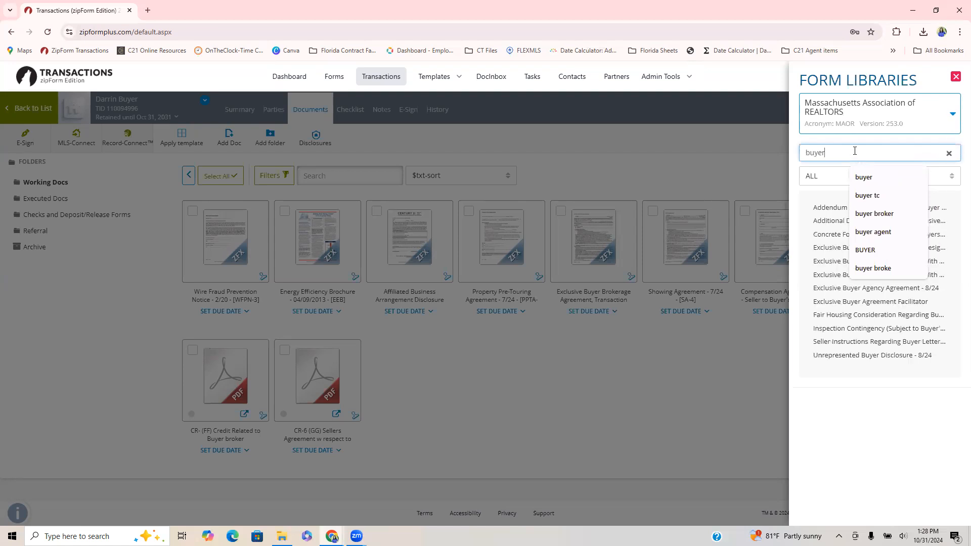
click(845, 315)
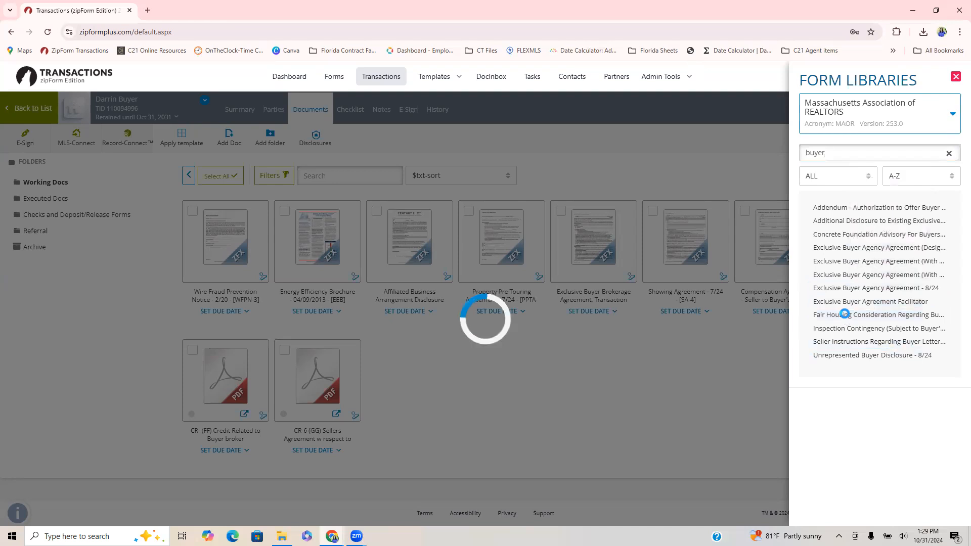
click(541, 393)
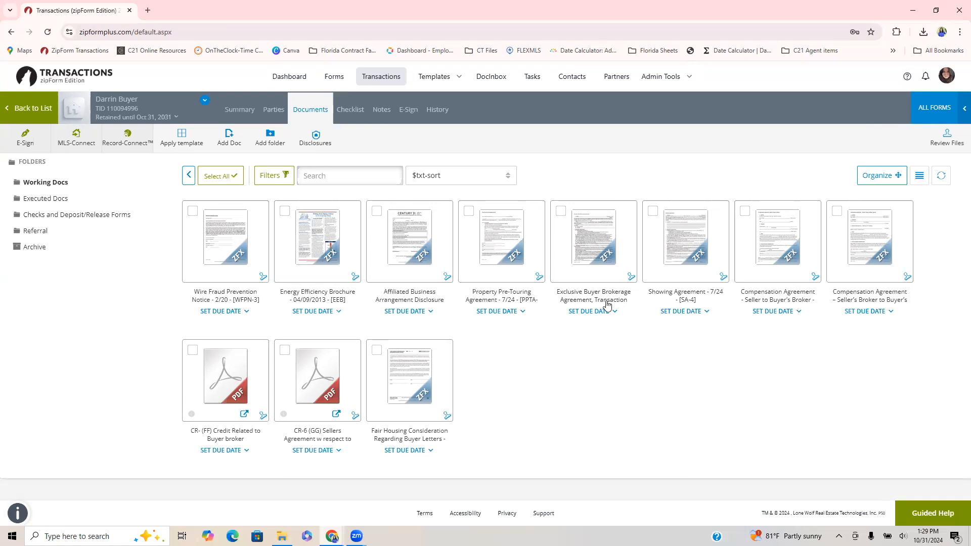
Open the Exclusive Buyer Brokerage Agreement, Transaction Broker - 7/24 from Working Docs, look through it, and create a signing for it.
click(585, 245)
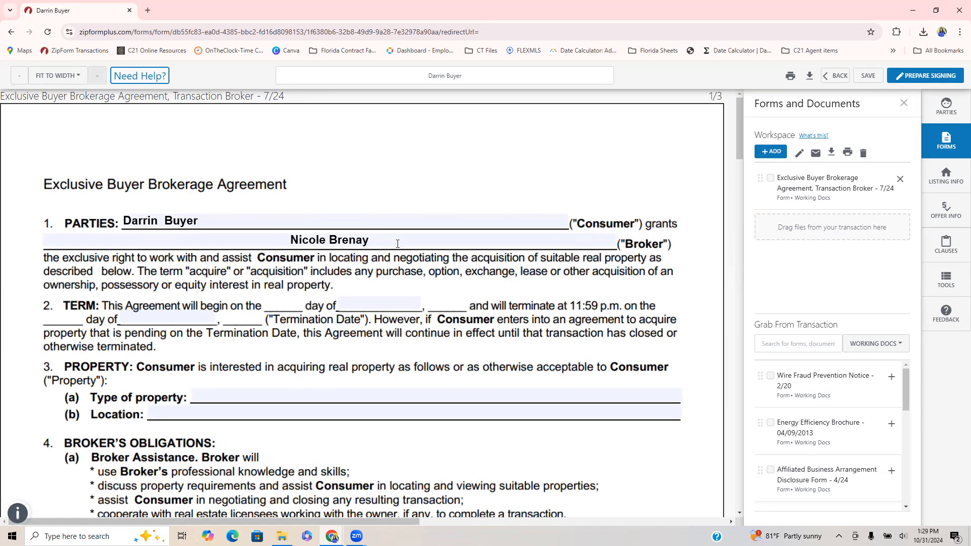
scroll(221, 395, down, 2)
scroll(221, 394, down, 4)
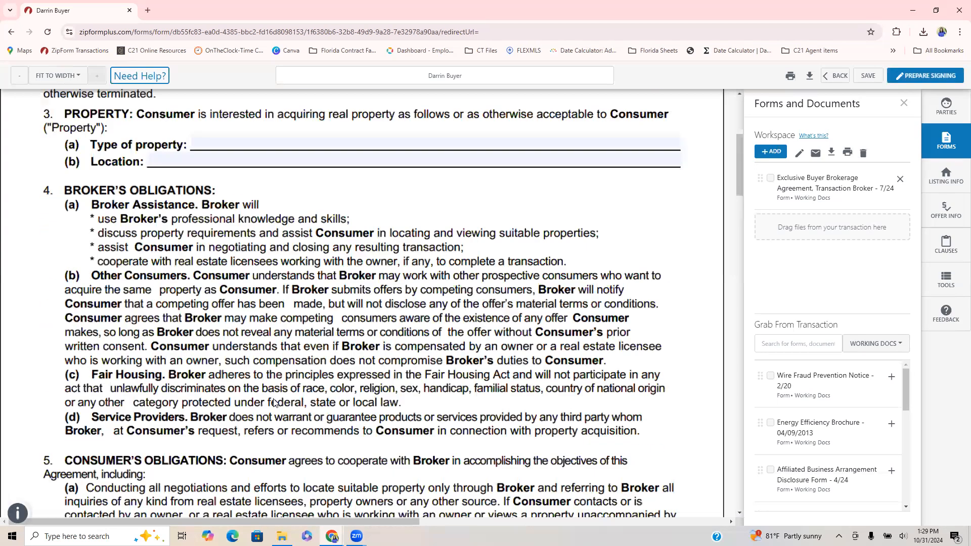
scroll(273, 403, down, 10)
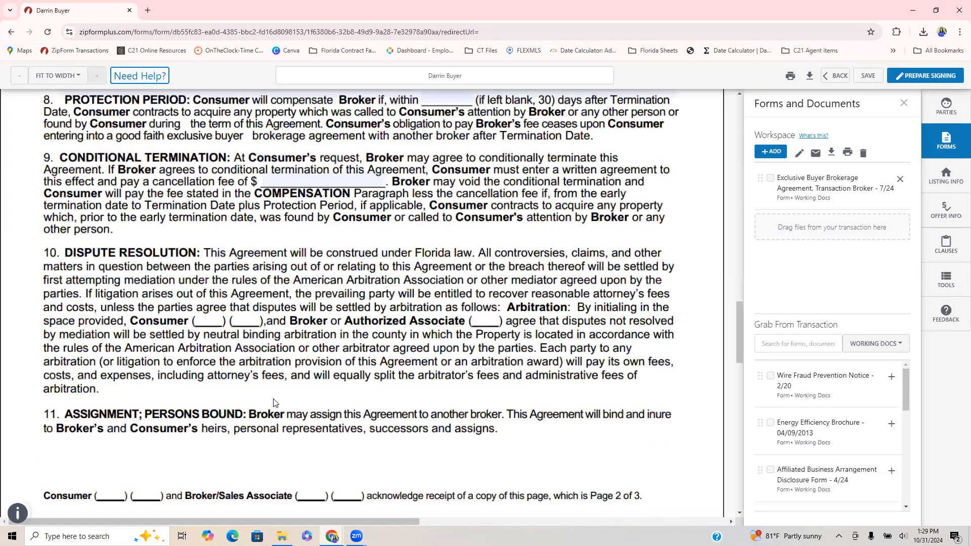
scroll(274, 403, down, 10)
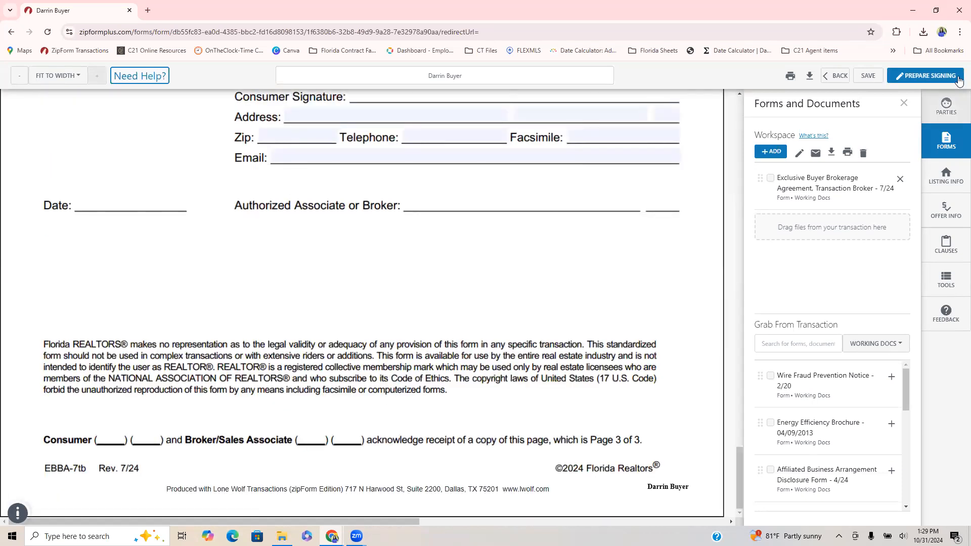
click(926, 77)
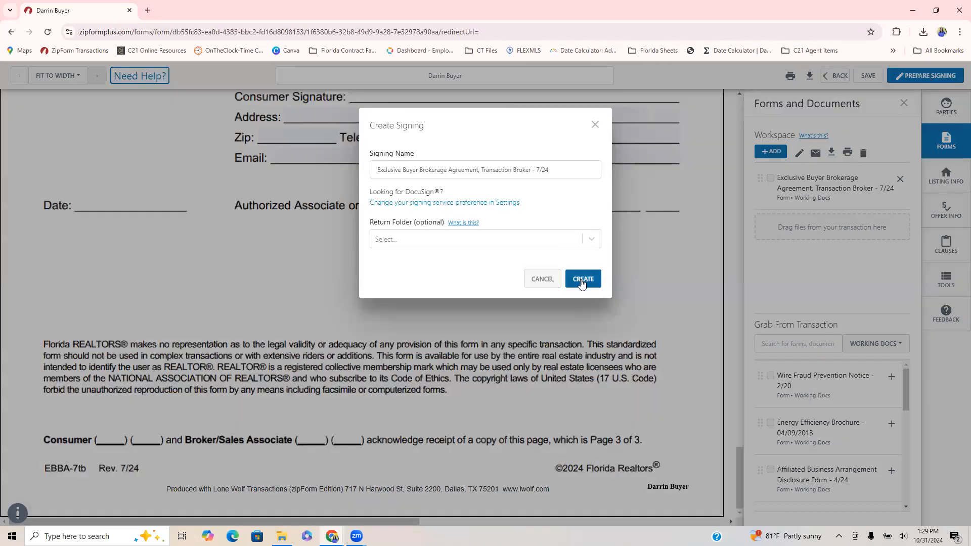
click(581, 279)
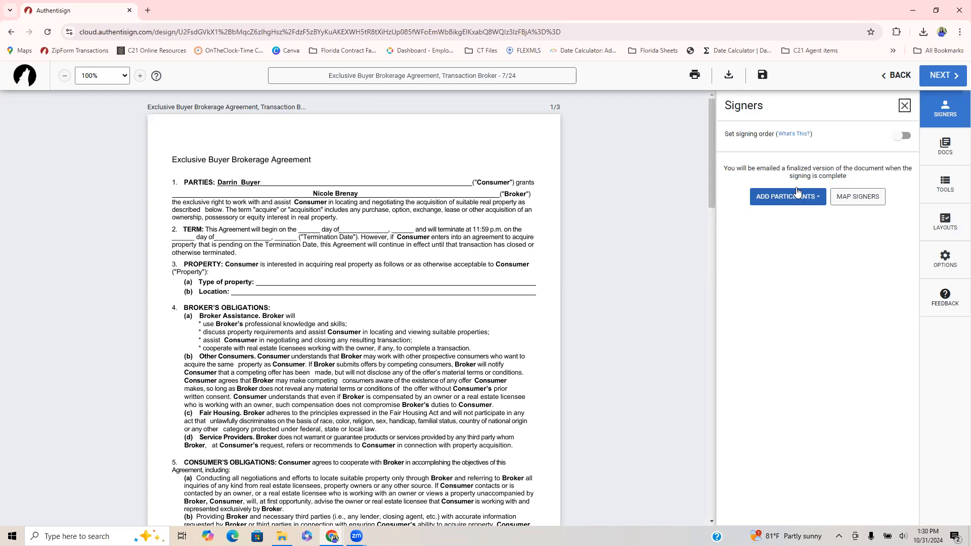
Add Buyer One and the Selling Agent from the transaction as remote signers of the agreement.
click(781, 202)
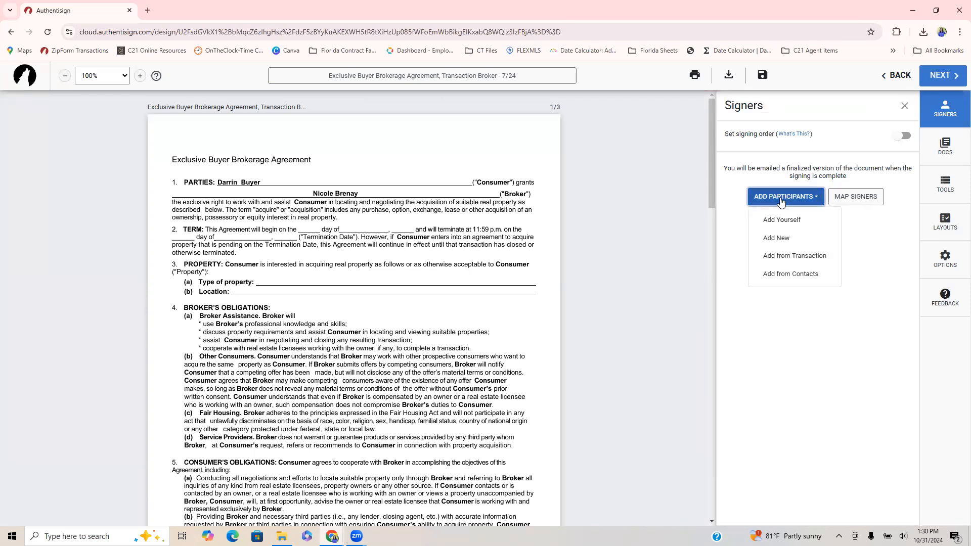
click(786, 258)
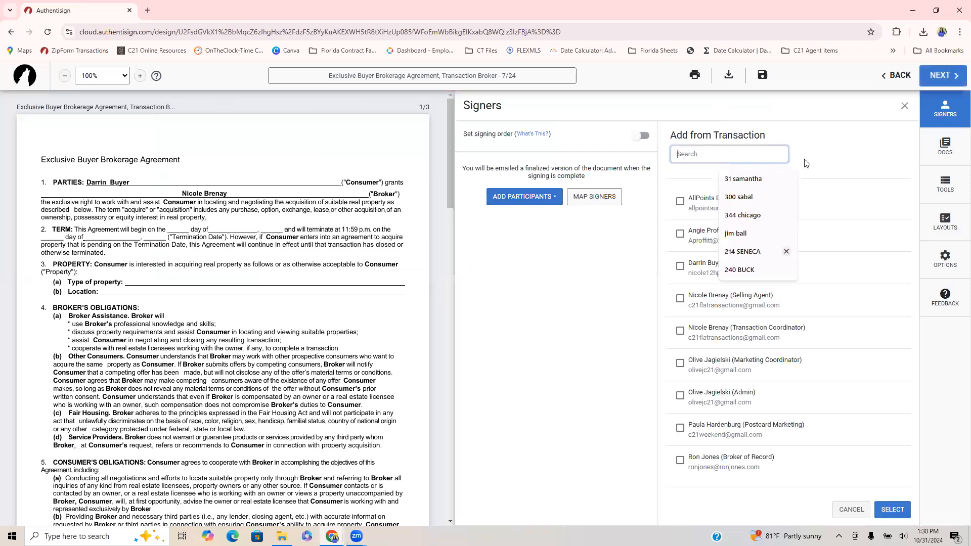
click(862, 152)
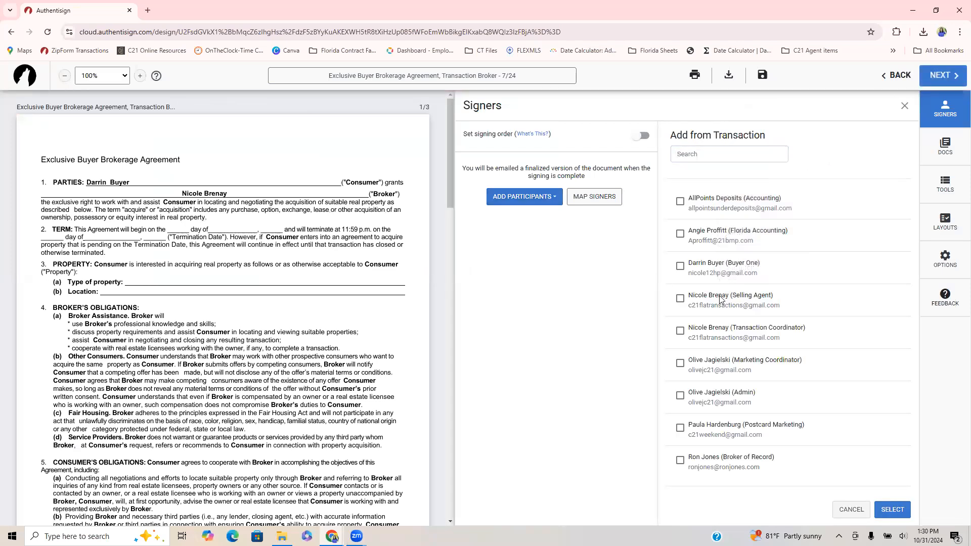
click(680, 299)
click(680, 267)
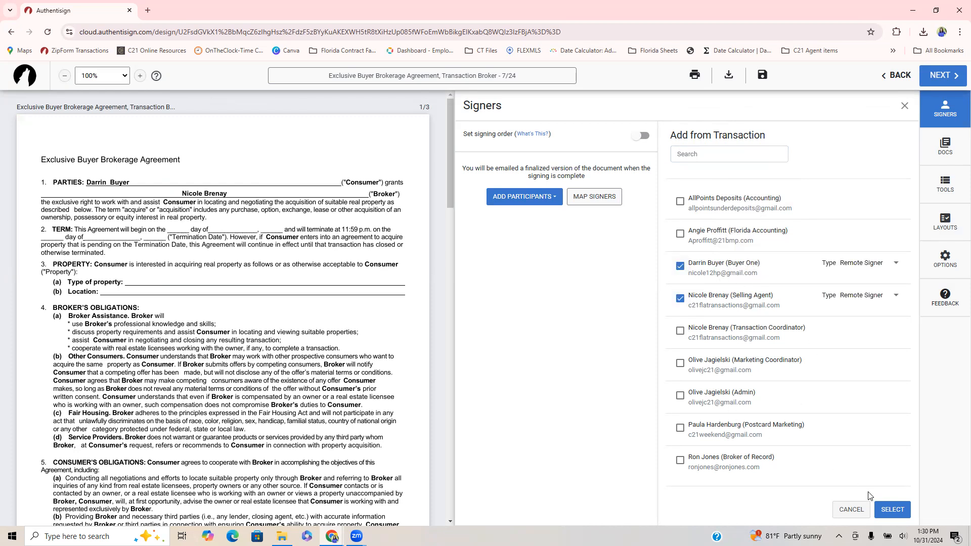
click(892, 512)
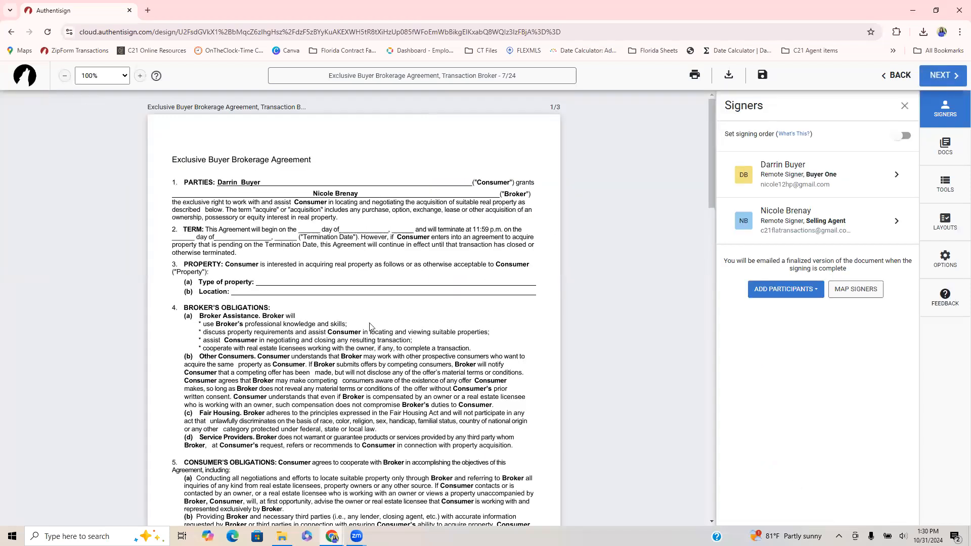
Review the placement of the signature, initials and date fields for both signers across the agreement's three pages.
scroll(369, 326, down, 5)
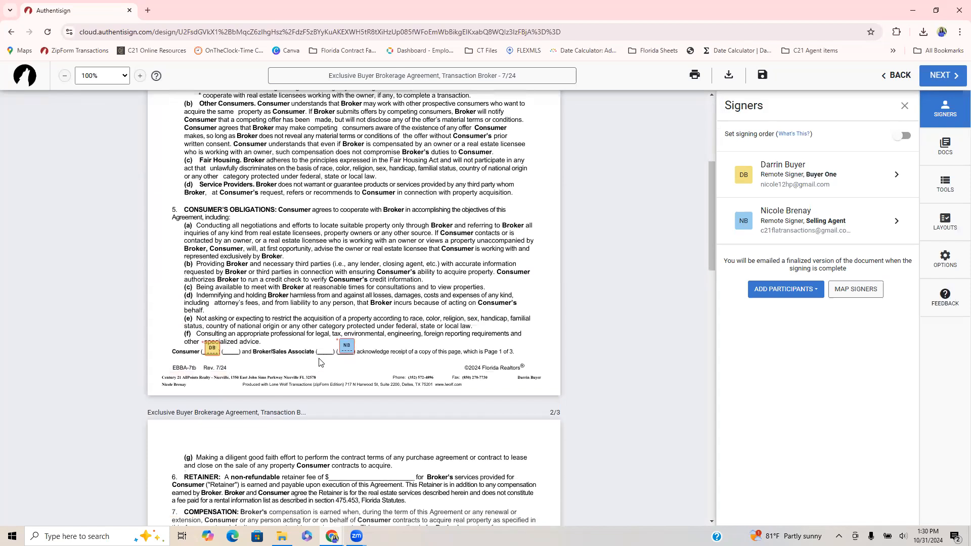
scroll(358, 421, down, 5)
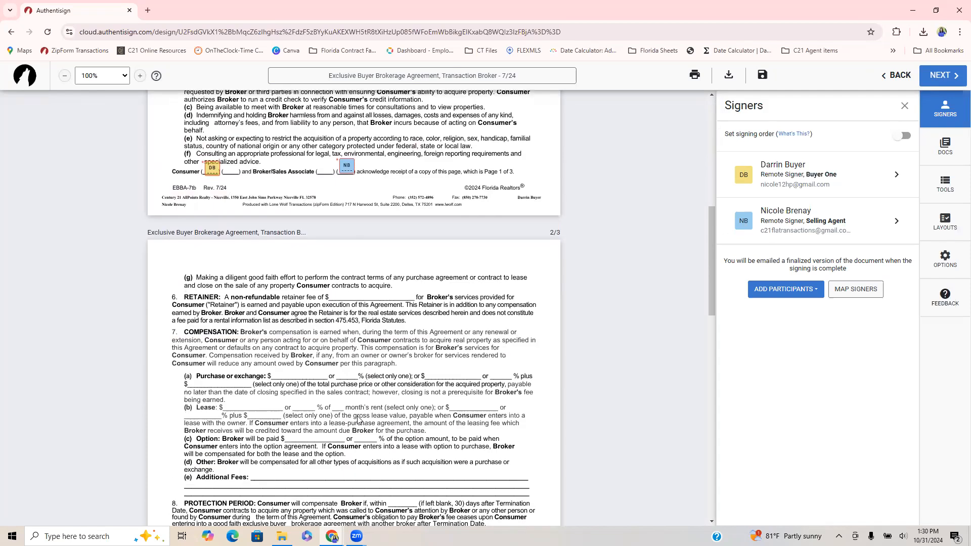
scroll(206, 406, down, 5)
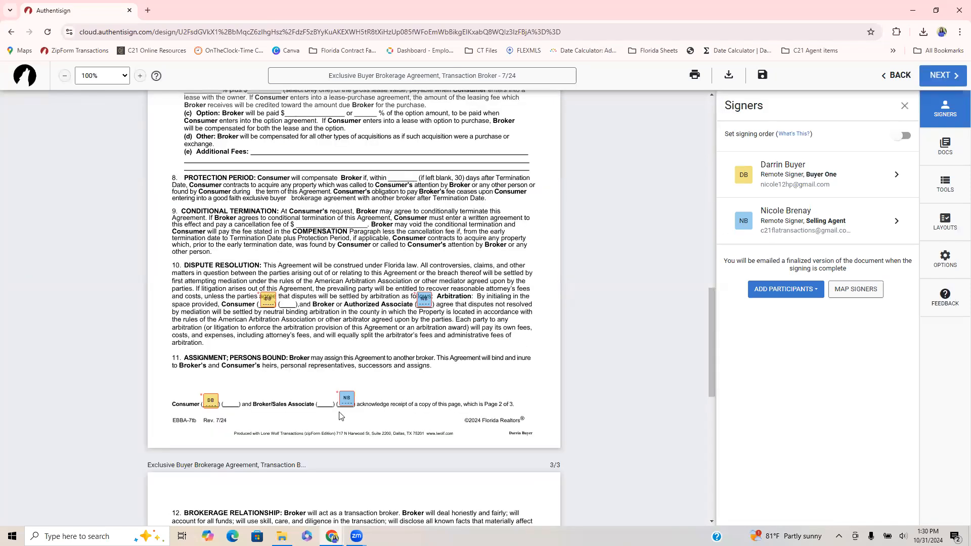
scroll(374, 422, down, 10)
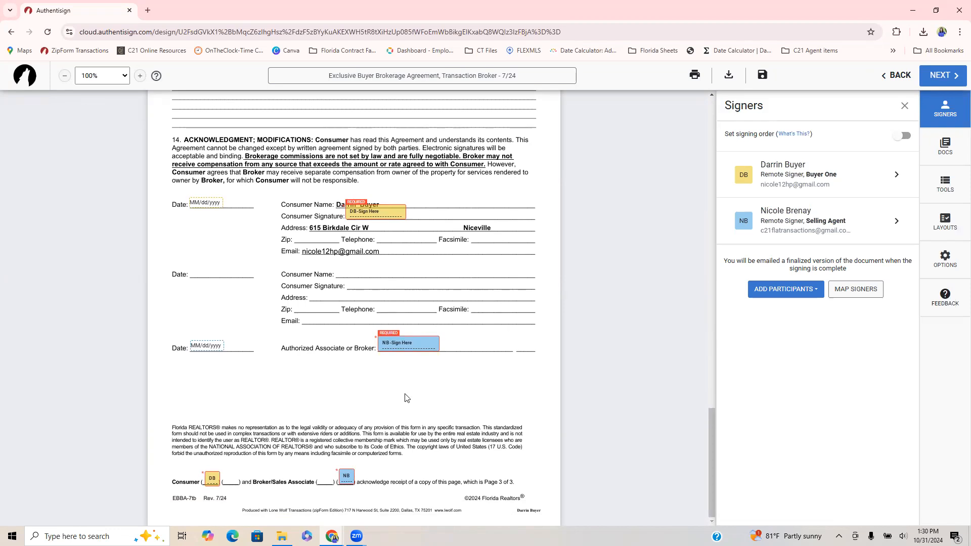
scroll(404, 404, up, 4)
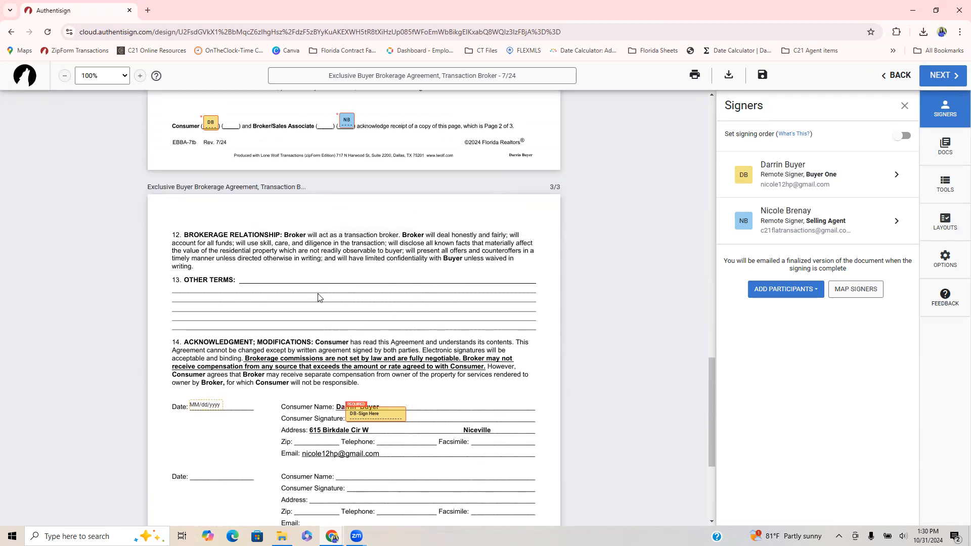
Add a Sign Here field with its date for Buyer One in the Other Terms section and reposition both fields there.
click(400, 316)
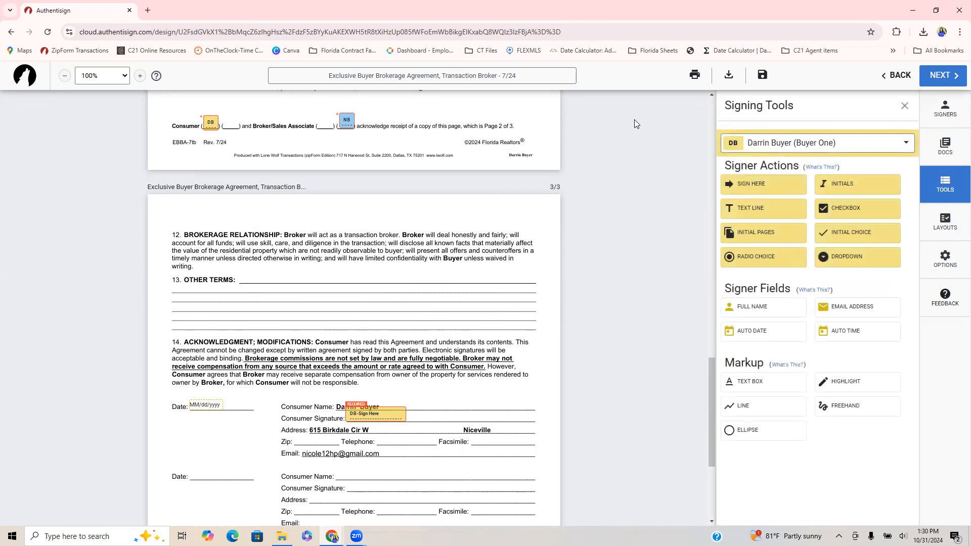
click(893, 151)
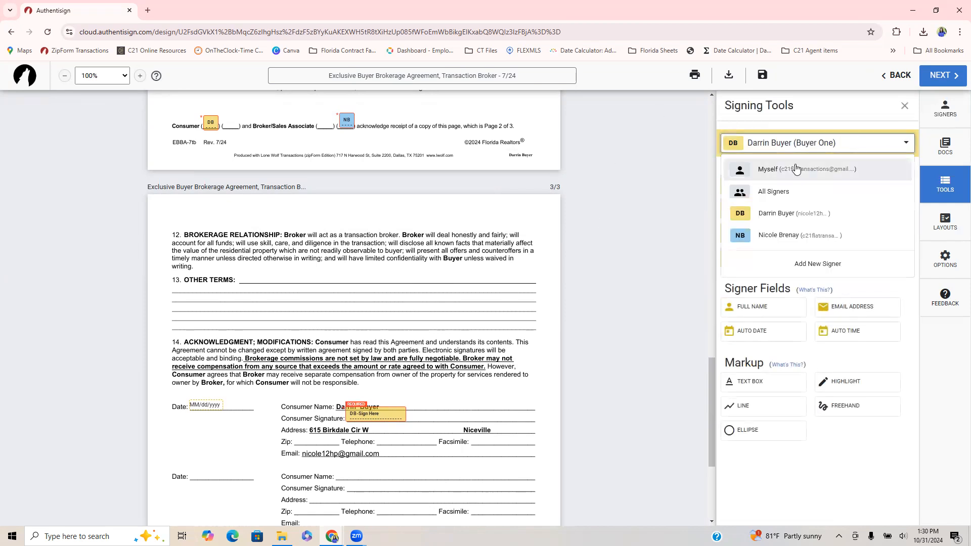
click(800, 217)
click(743, 189)
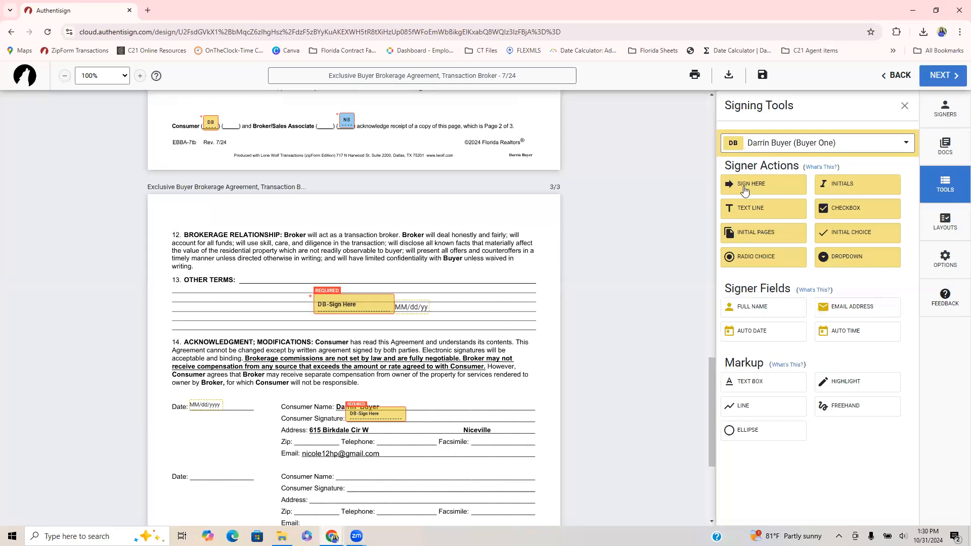
drag(356, 305, 314, 300)
drag(410, 308, 384, 299)
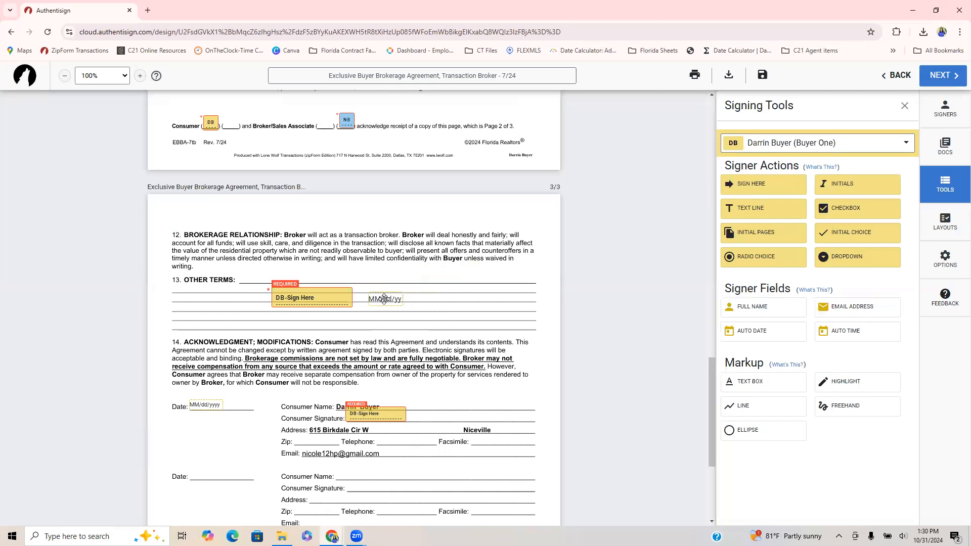
Delete the extra date and Sign Here fields from the Other Terms section.
click(393, 299)
key(Delete)
click(308, 298)
key(Delete)
Finalize the signing setup and send the agreement to both signers.
scroll(570, 387, down, 4)
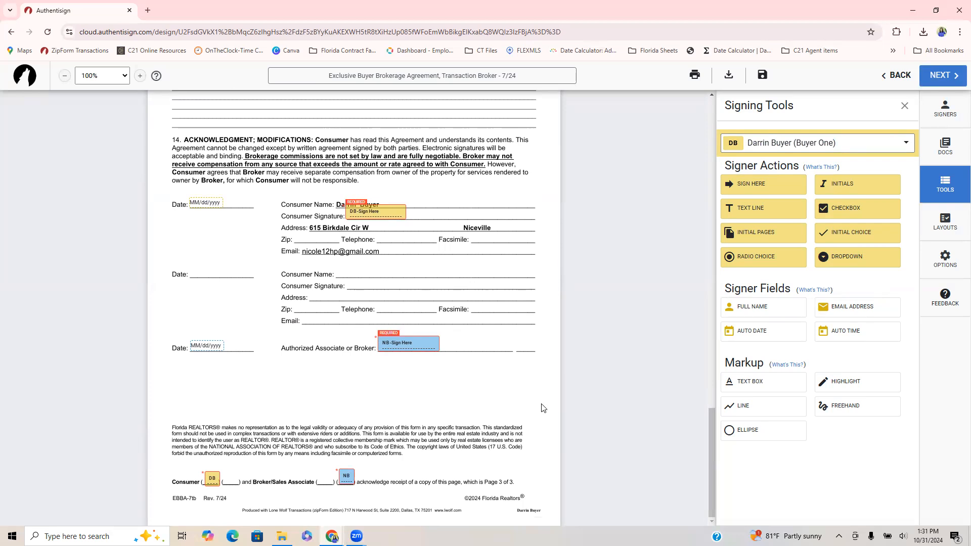
click(940, 75)
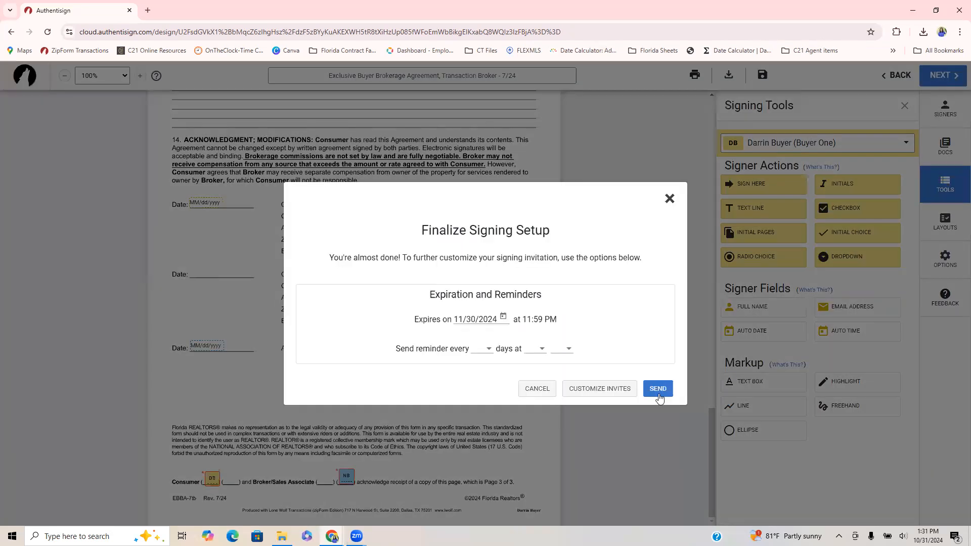
click(658, 389)
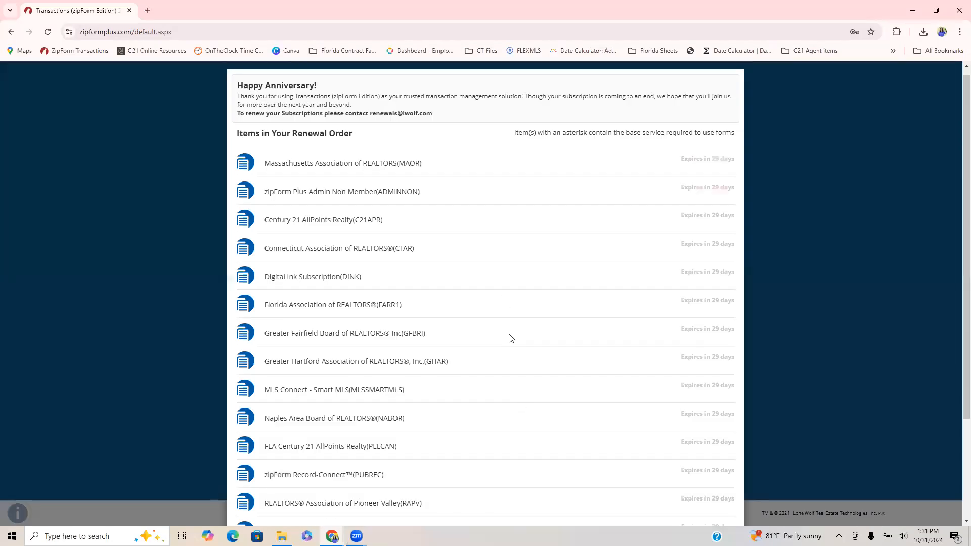
Open the status details of the sent Exclusive Buyer Brokerage Agreement packet among the transaction's E-Sign packets.
scroll(509, 336, down, 3)
click(498, 489)
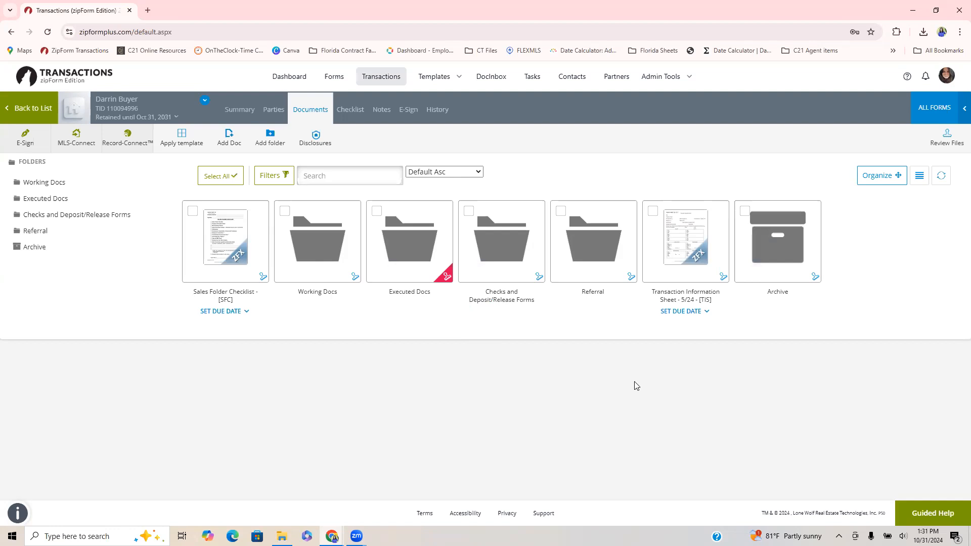
click(413, 112)
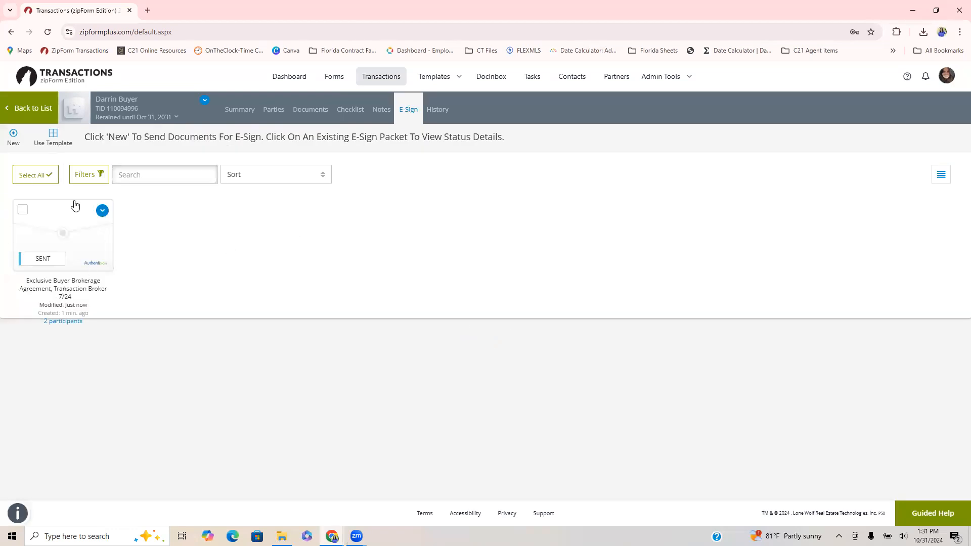
click(60, 236)
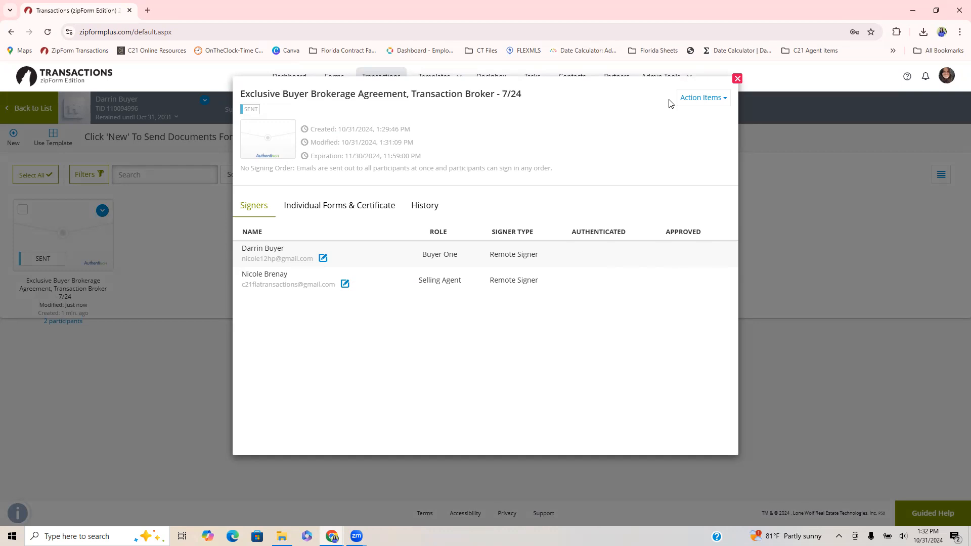
Check the action items available for the sent packet, such as Resend Invitations, and close its details.
click(717, 101)
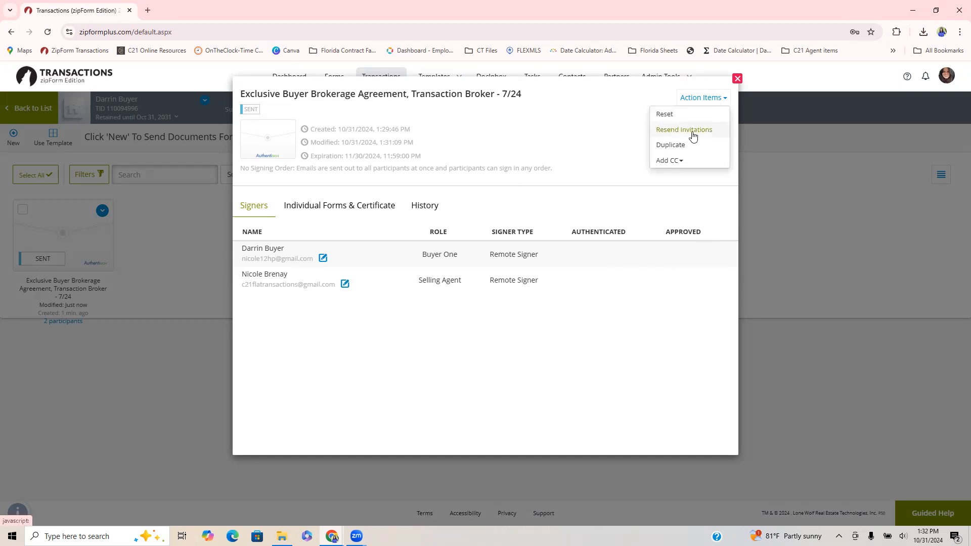
click(609, 169)
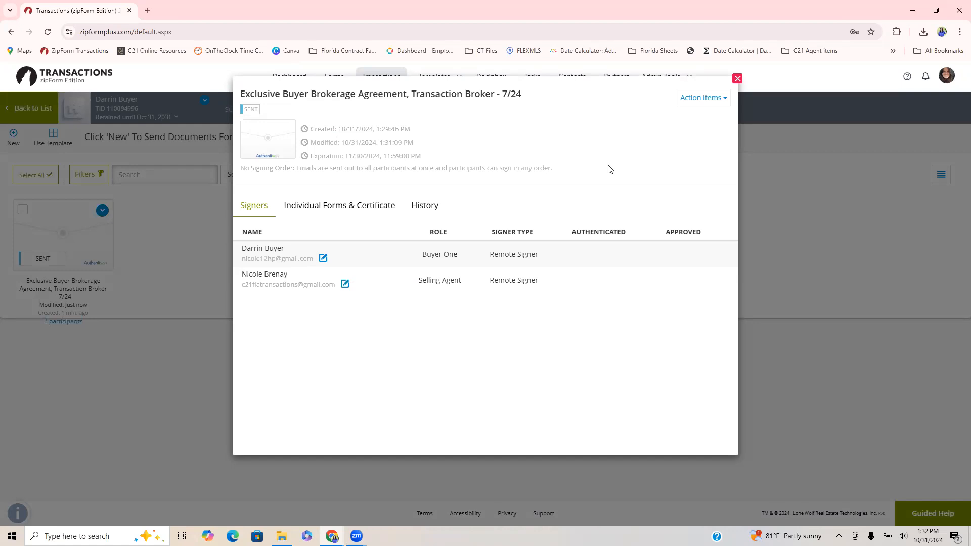
click(694, 99)
click(595, 229)
click(736, 79)
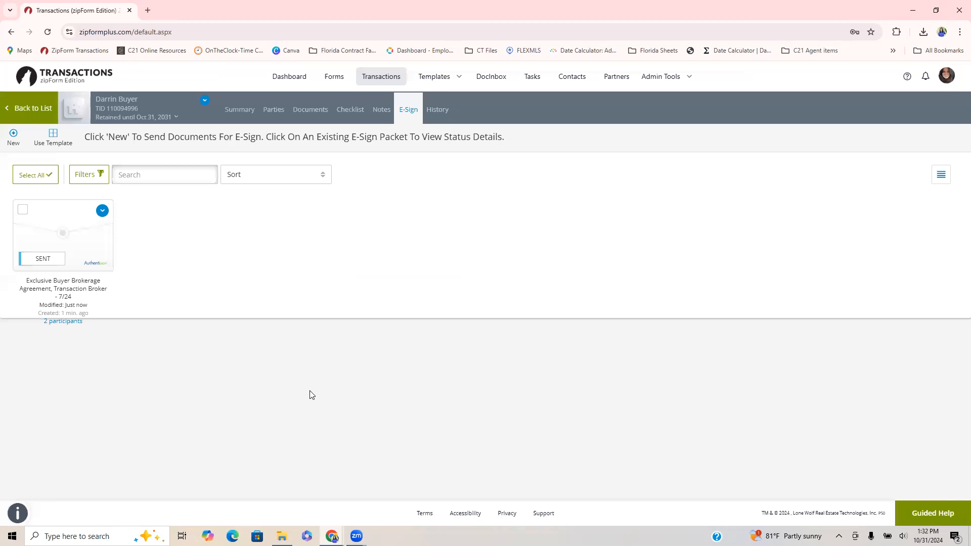